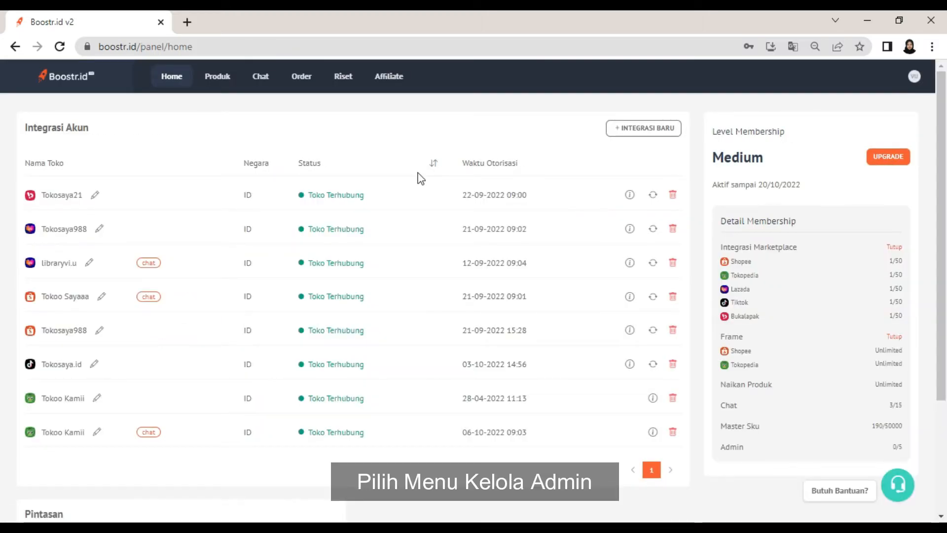
- Open the Kelola Admin page from the Pintasan shortcuts, showing the empty Admin list
click(914, 76)
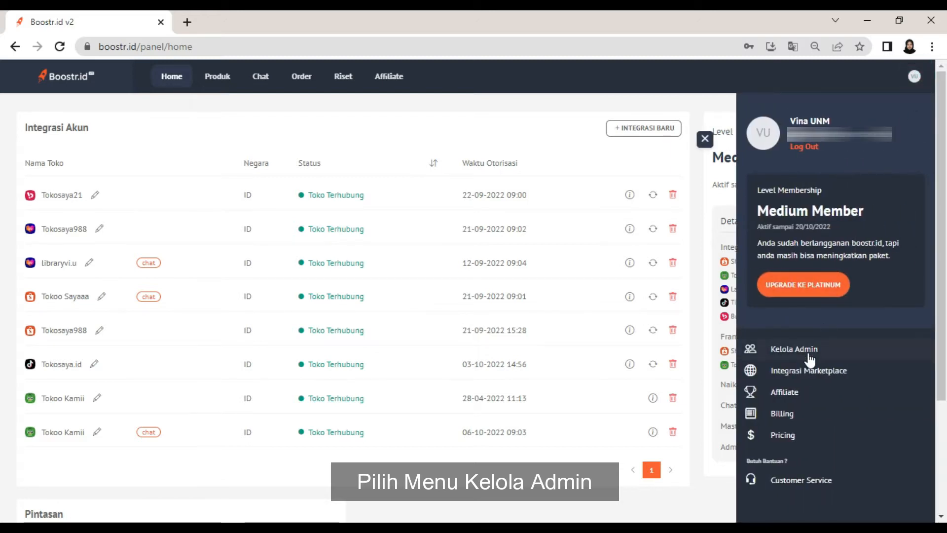
click(696, 354)
click(705, 139)
scroll(704, 167, down, 3)
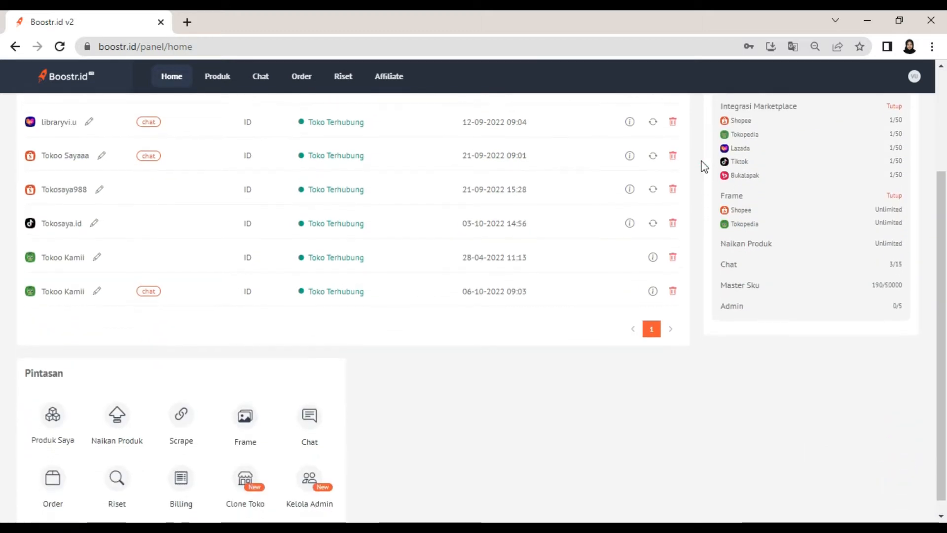
click(322, 469)
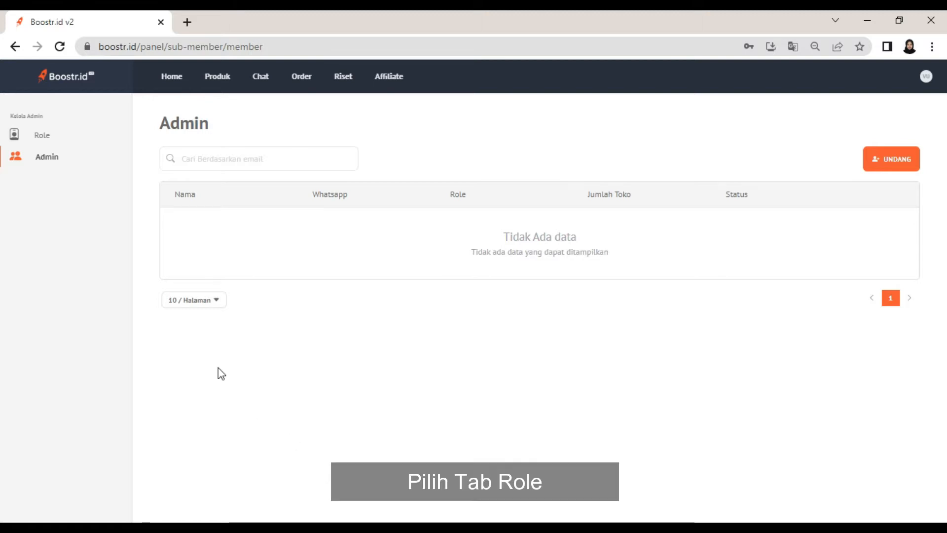
- Create a 'Customer Service' admin role with access to Chat only
click(75, 146)
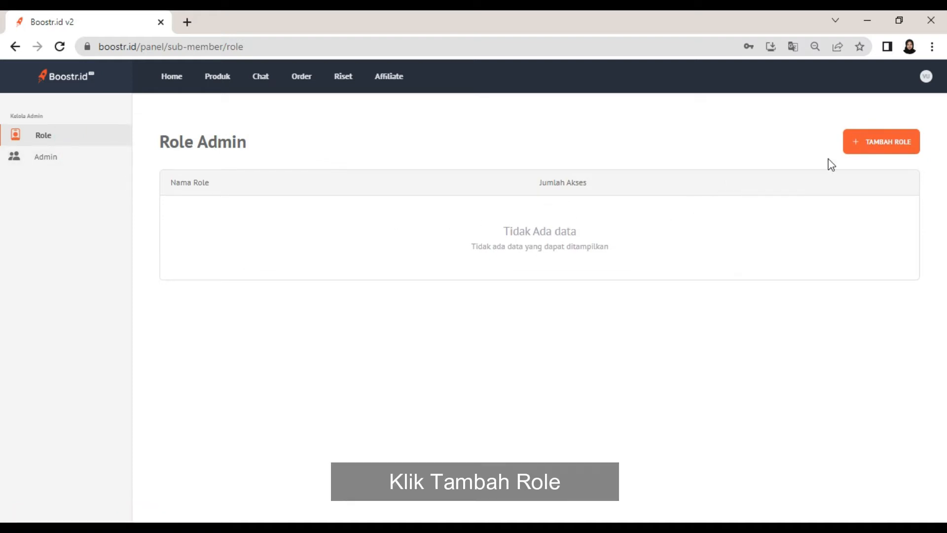
click(876, 144)
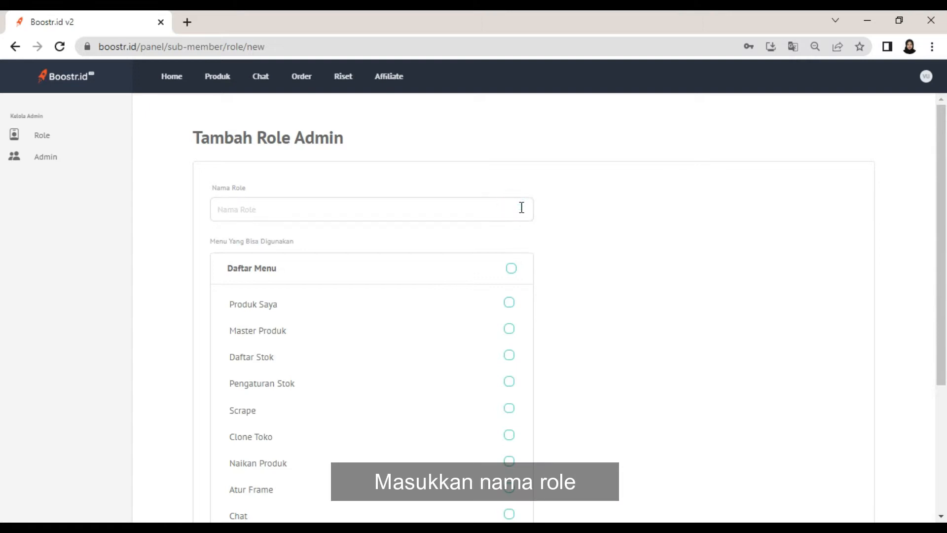
text(Customer Service)
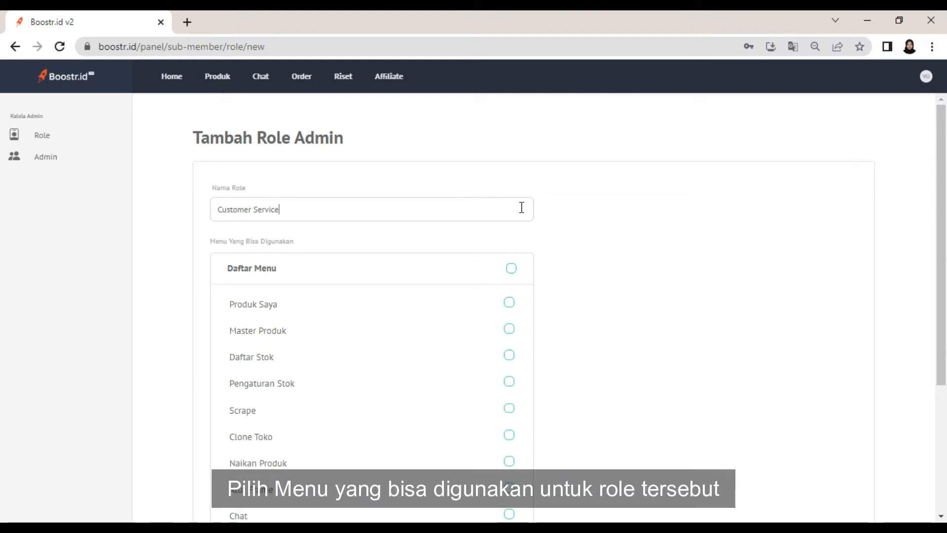
scroll(569, 236, down, 3)
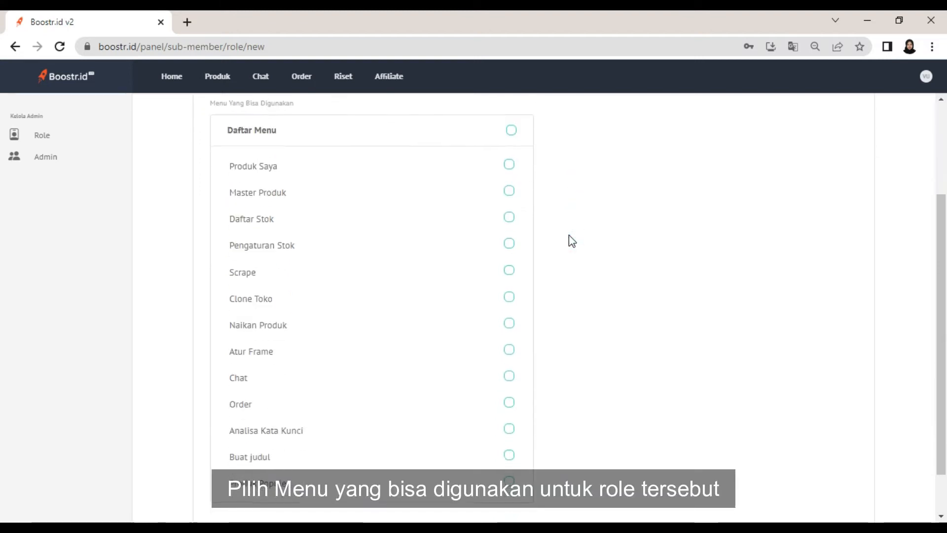
click(509, 377)
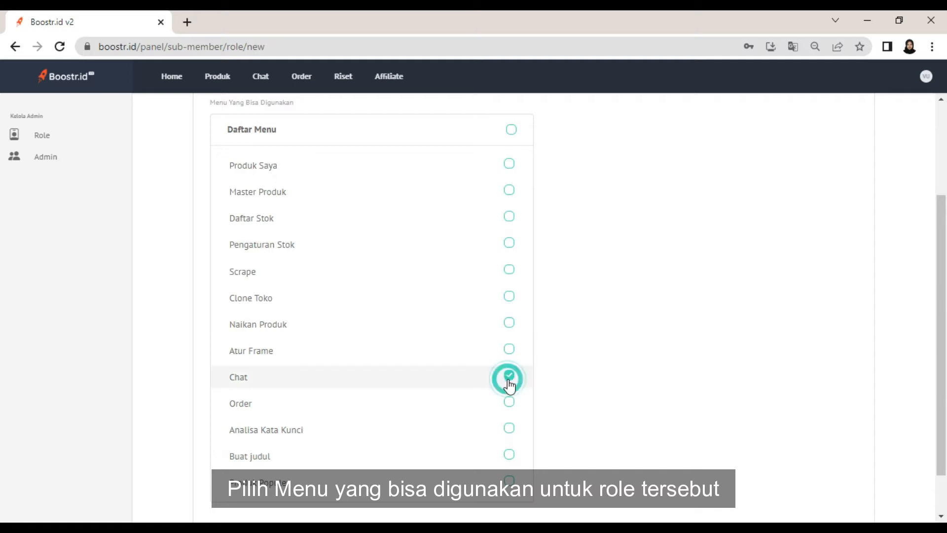
scroll(552, 385, down, 1)
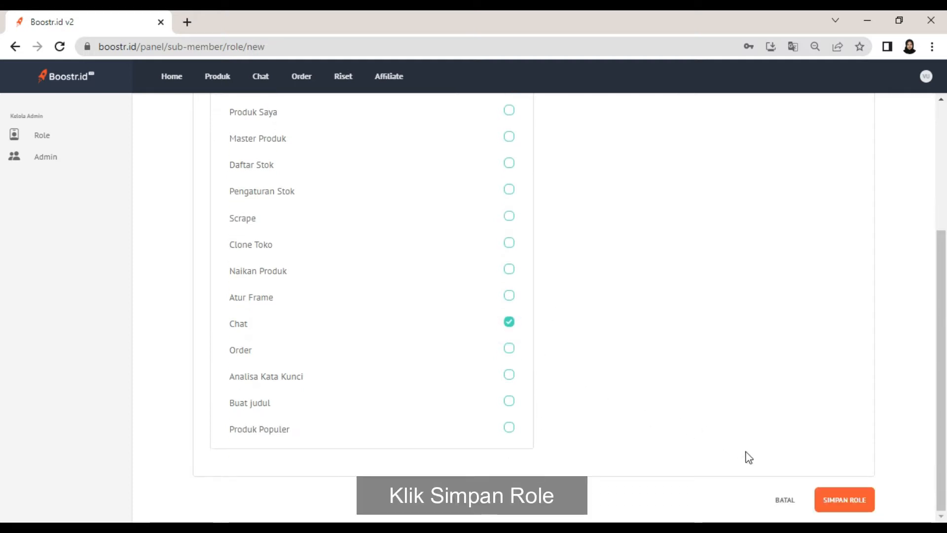
click(838, 499)
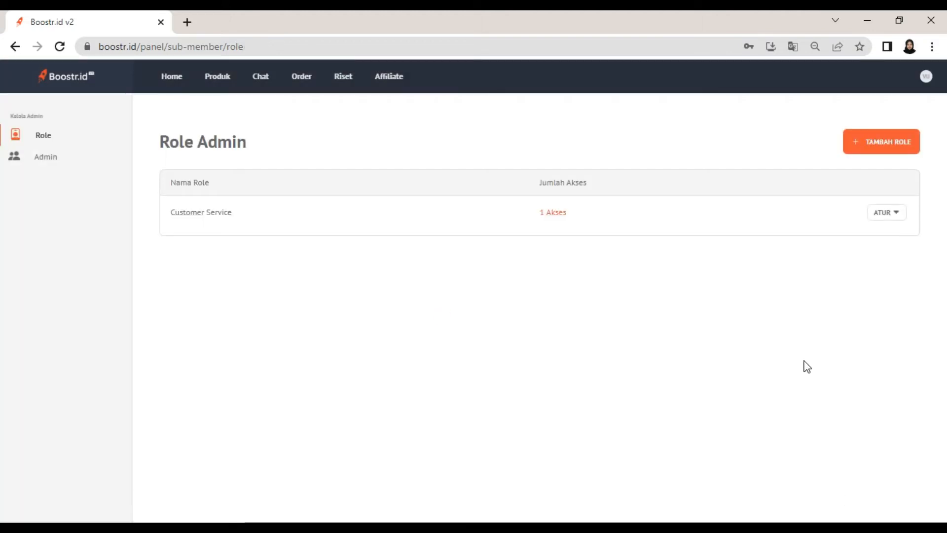
- Name a new role 'Admin Kelola Produk' with Produk Saya, Master Produk, Daftar Stok, Pengaturan Stok access
click(861, 141)
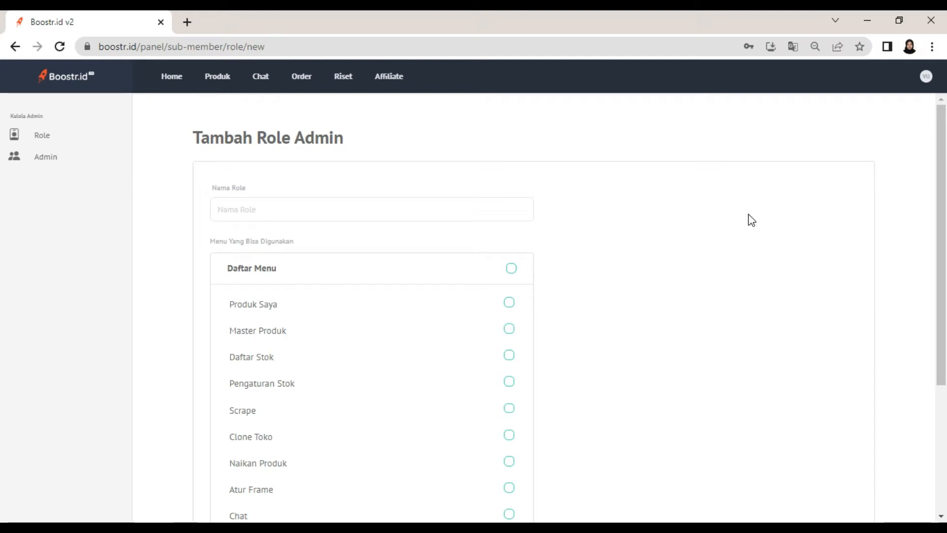
click(494, 221)
text(Admin Kel)
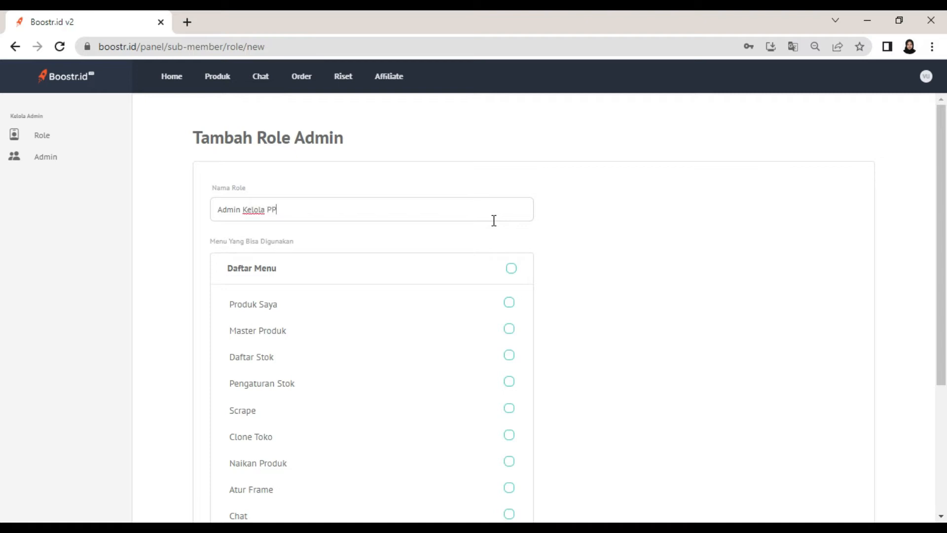
text(ola Produk)
click(509, 302)
click(508, 329)
click(509, 357)
click(509, 384)
- Add Scrape, Clone Toko, Naikan Produk and Atur Frame access, then save the role
click(509, 408)
click(509, 435)
click(511, 461)
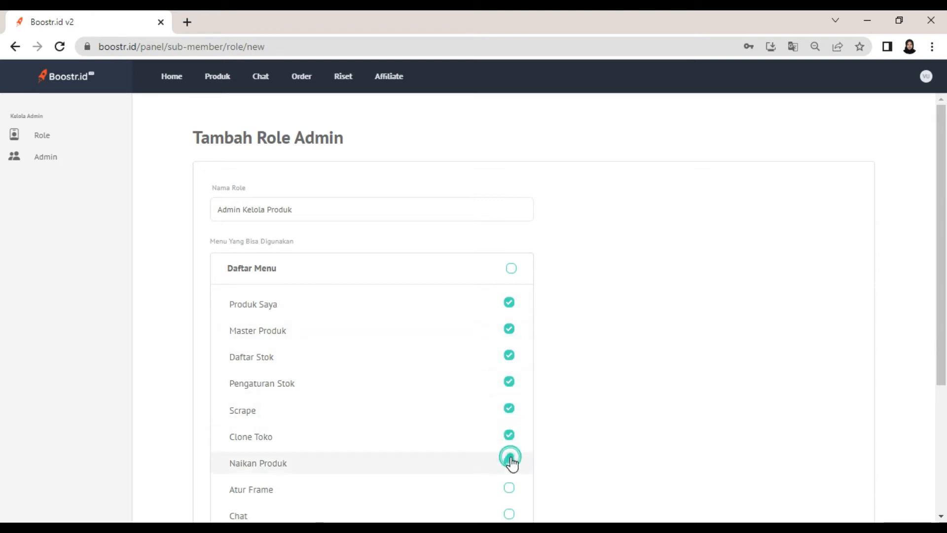
click(509, 488)
scroll(543, 425, down, 3)
scroll(549, 415, down, 2)
click(830, 501)
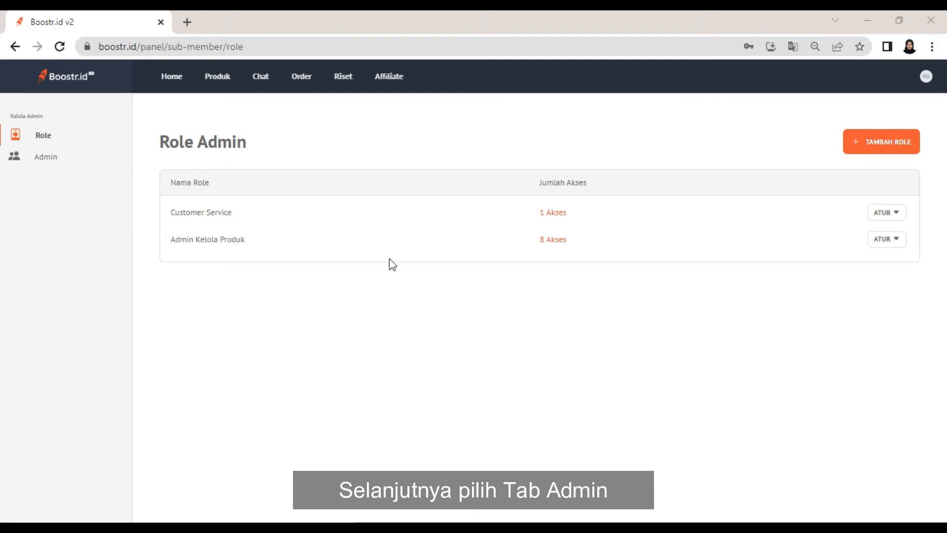
- Start a new admin invitation with the invitee's e-mail and the Customer Service role
click(86, 163)
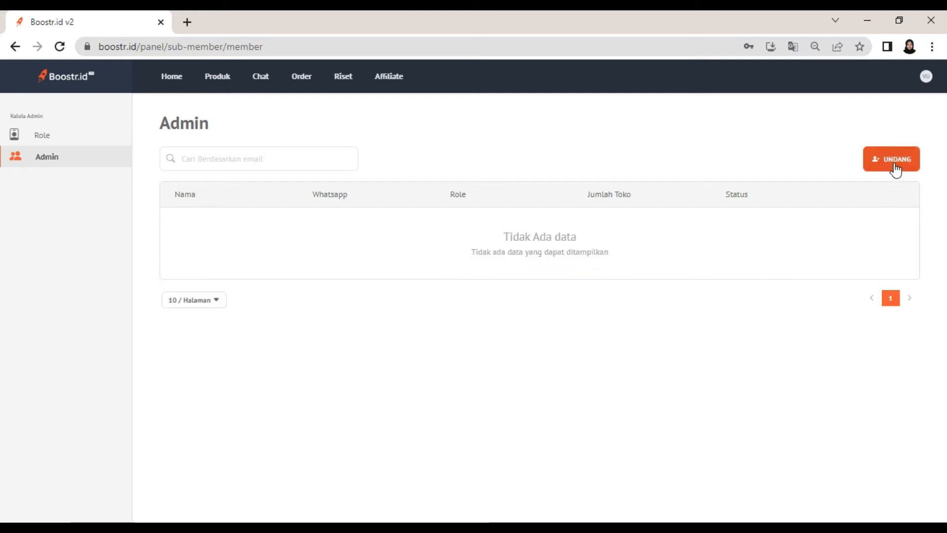
click(894, 166)
click(655, 167)
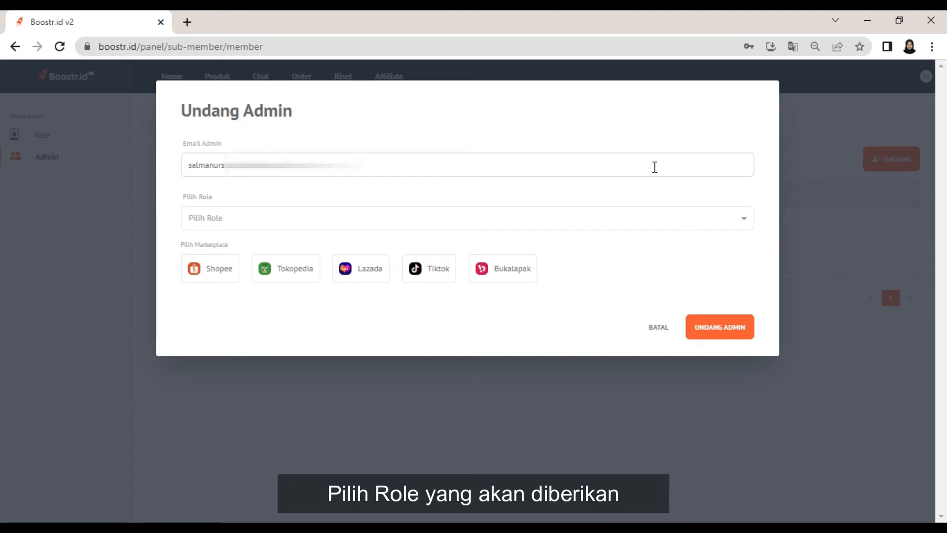
click(584, 220)
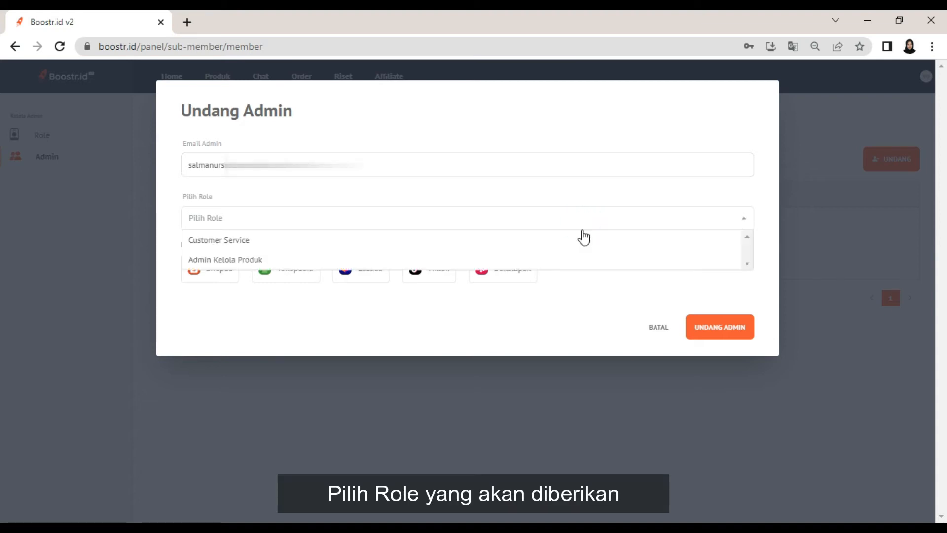
click(579, 240)
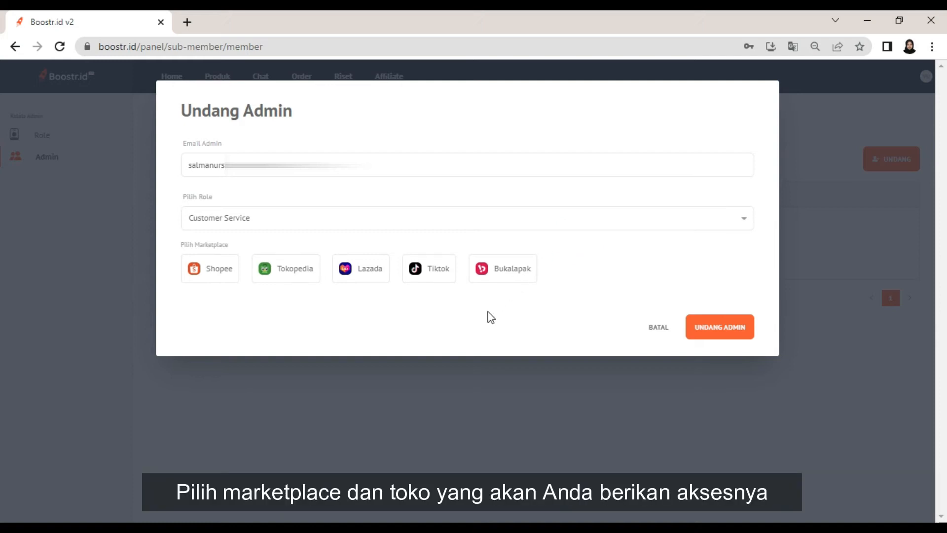
- Grant the Shopee store Tokoo Sayaaa and both Tokopedia Tokoo Kamii stores
click(216, 276)
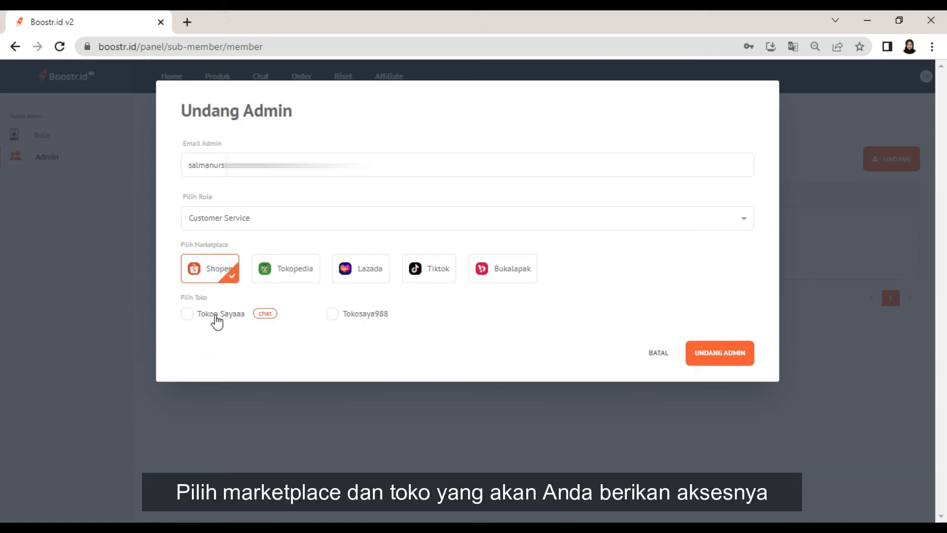
click(217, 321)
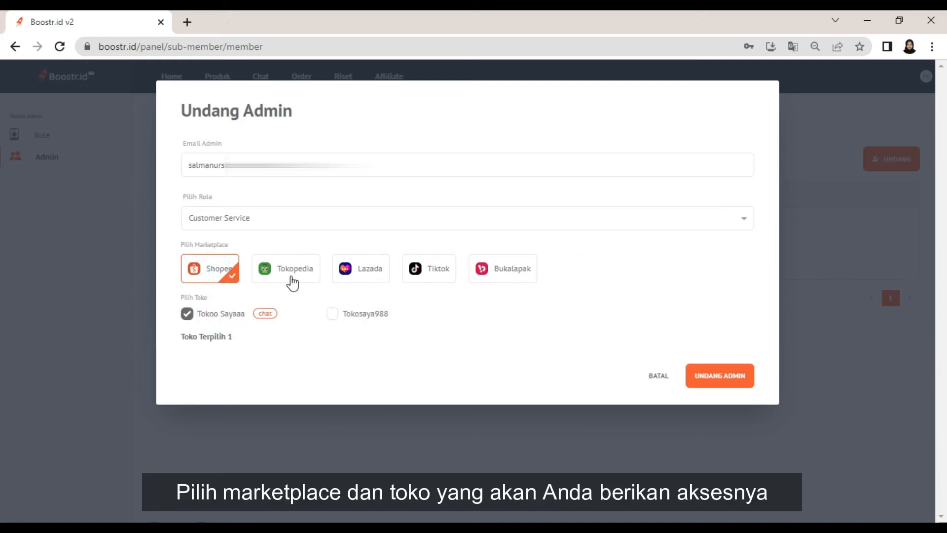
click(292, 282)
click(332, 315)
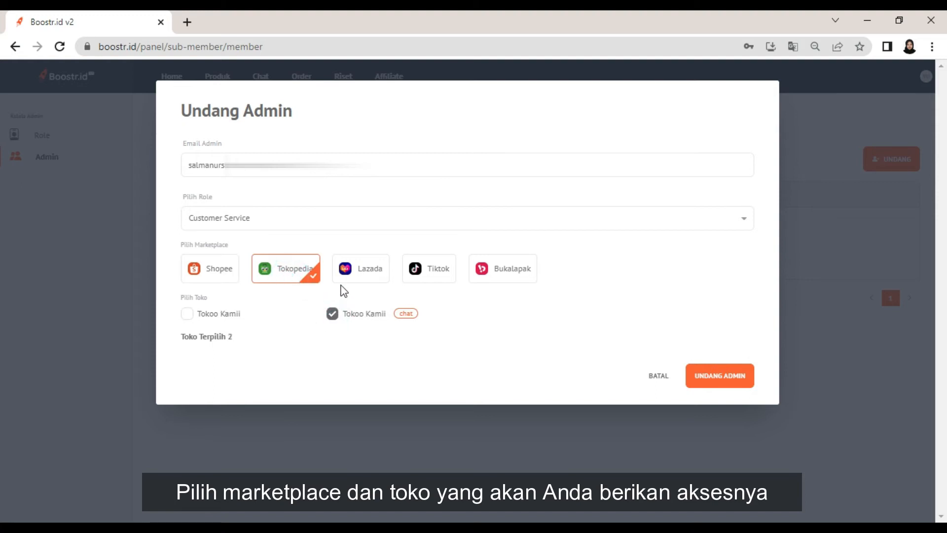
click(226, 315)
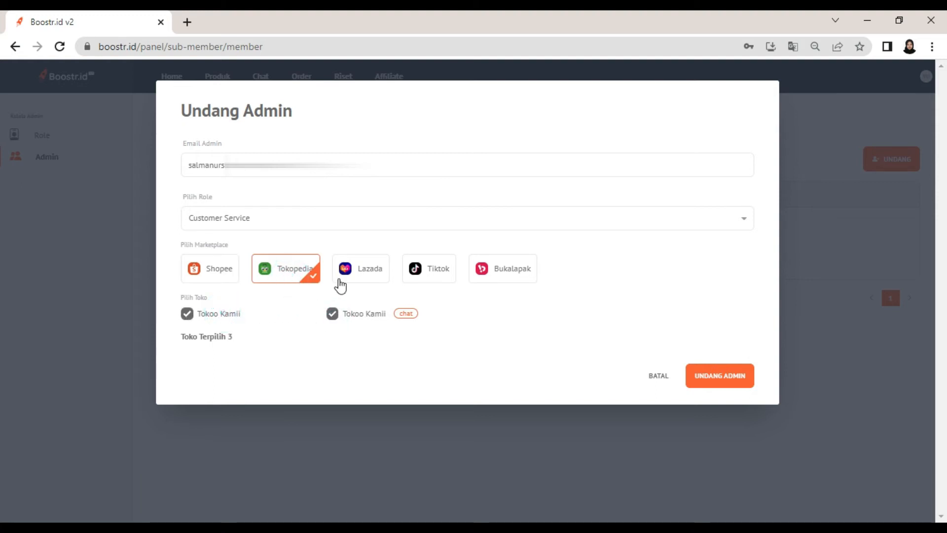
- Add the Lazada stores libraryvi.u and Tokosaya988, then send the 5-store invitation
click(345, 275)
click(350, 318)
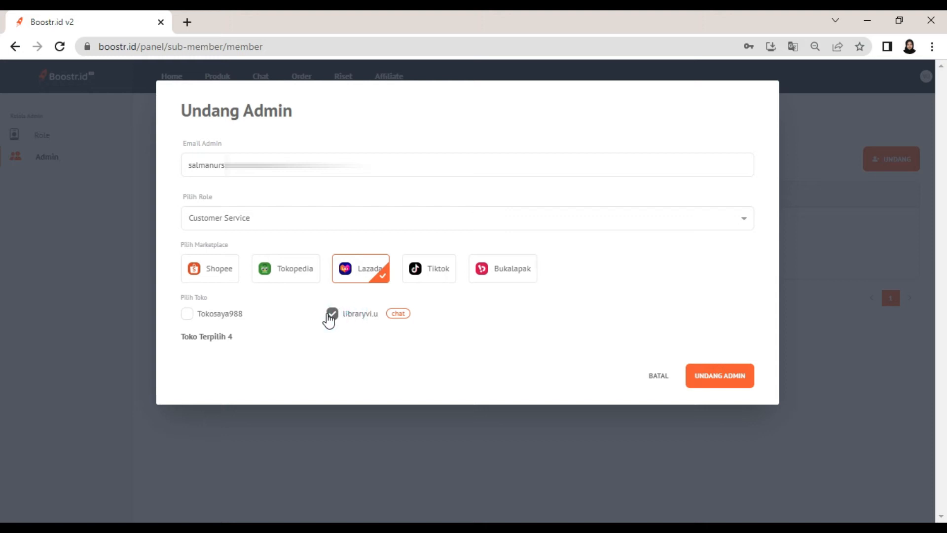
click(227, 313)
click(423, 275)
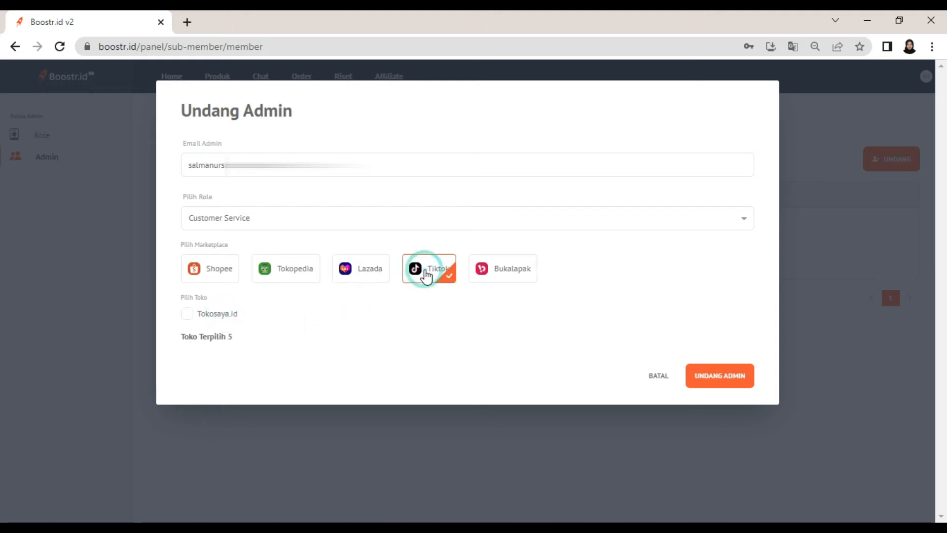
click(491, 276)
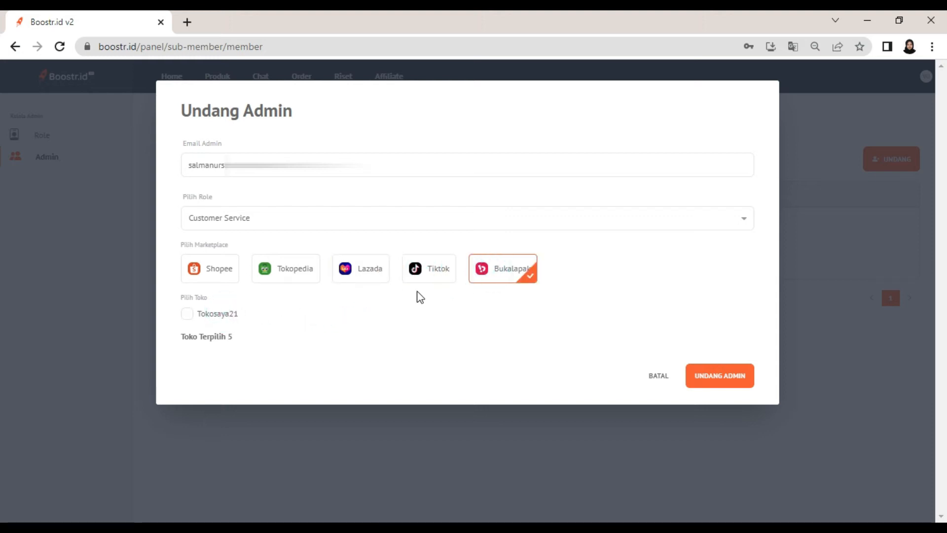
click(344, 280)
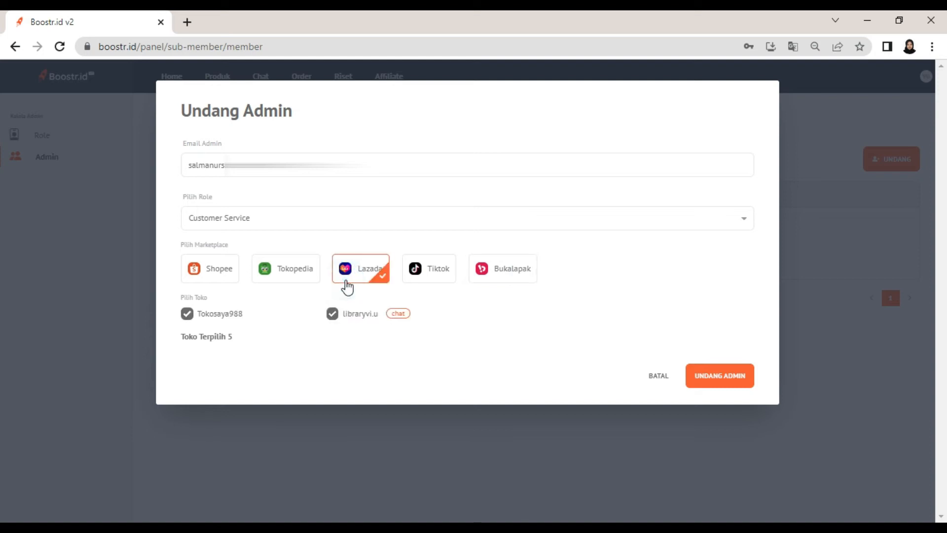
click(360, 293)
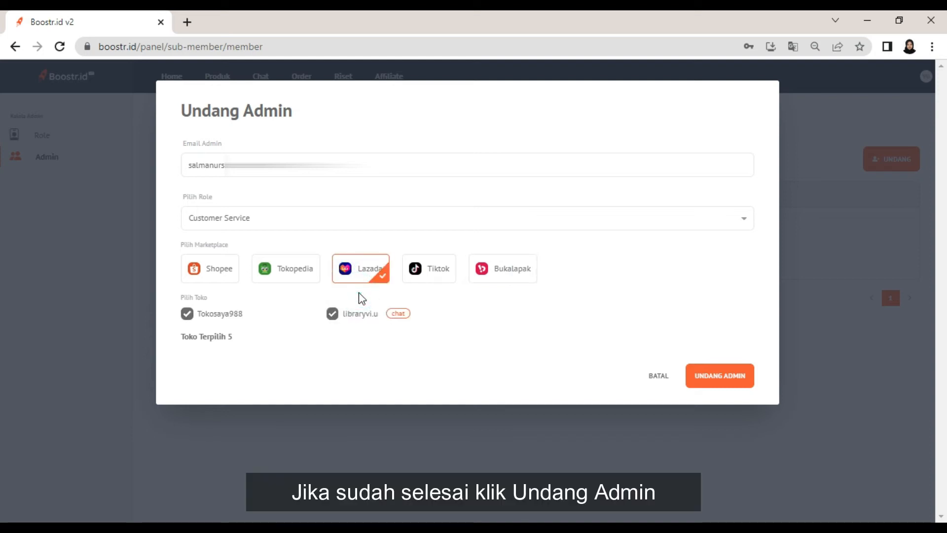
click(708, 379)
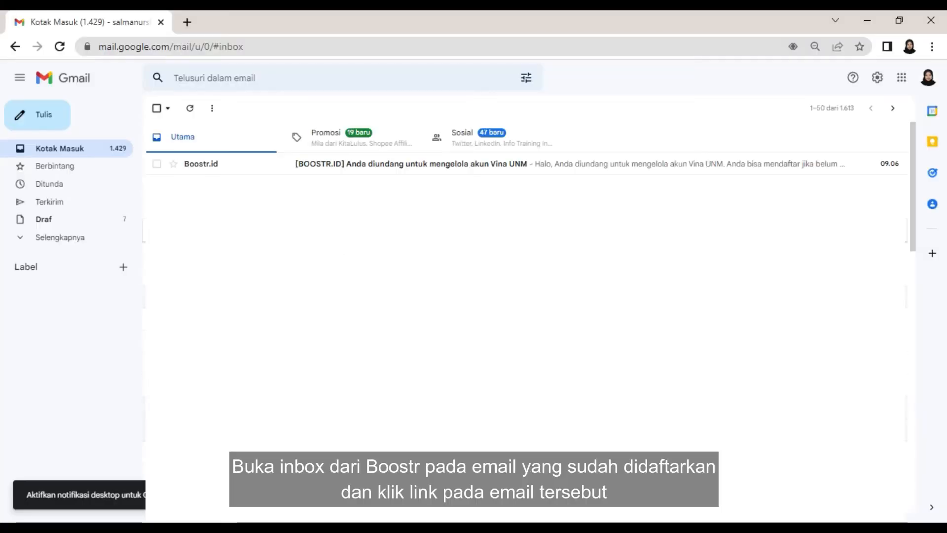
- Open the Boostr.id invitation email in Gmail and follow its verification link
click(508, 173)
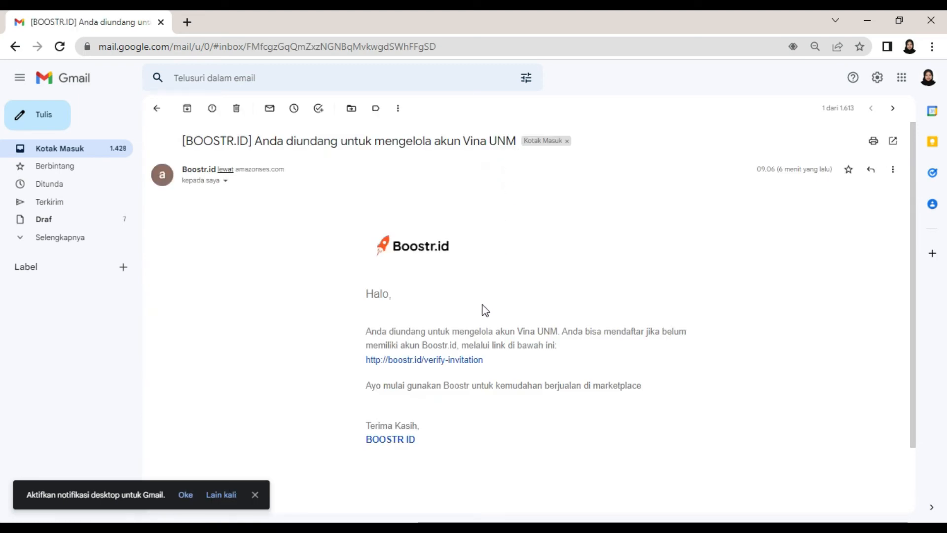
click(466, 361)
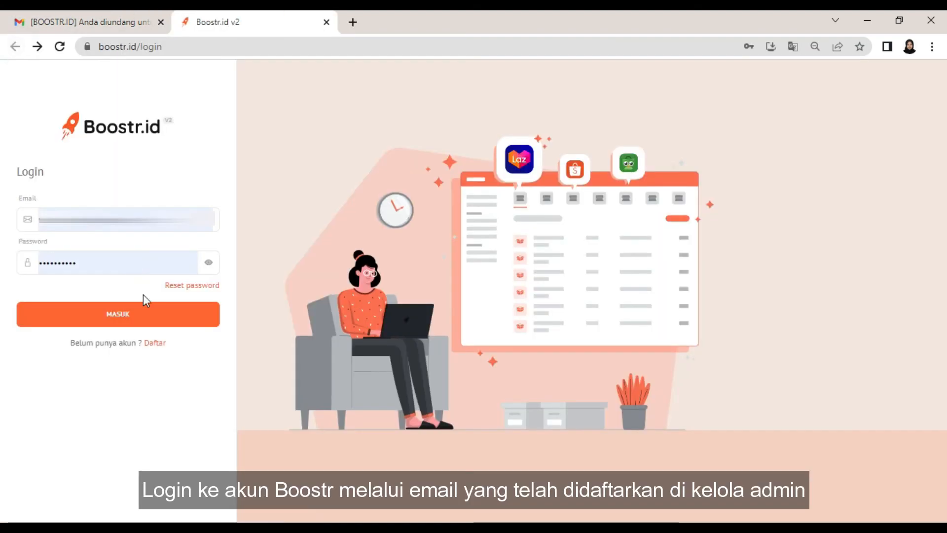
- Sign in as the invited account with its password and dismiss the Boostr Premium popup
click(157, 343)
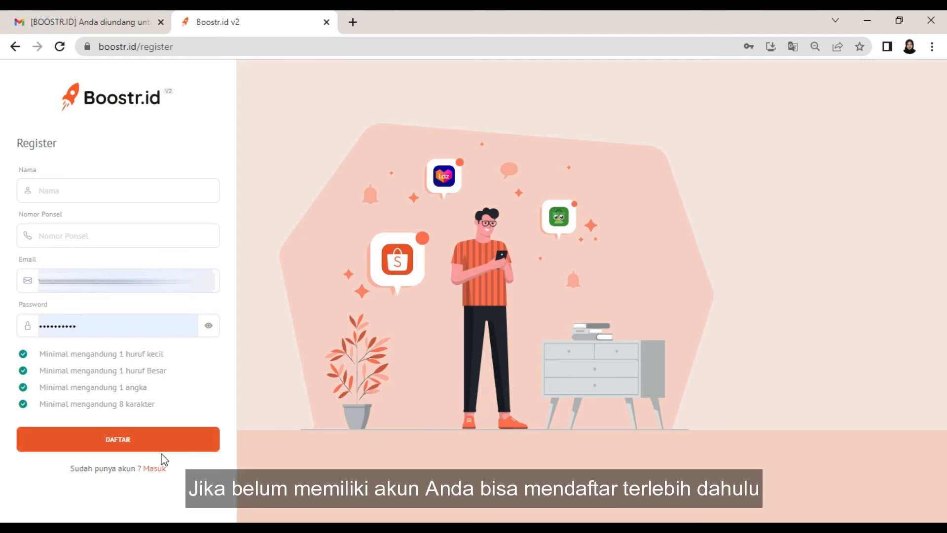
click(161, 473)
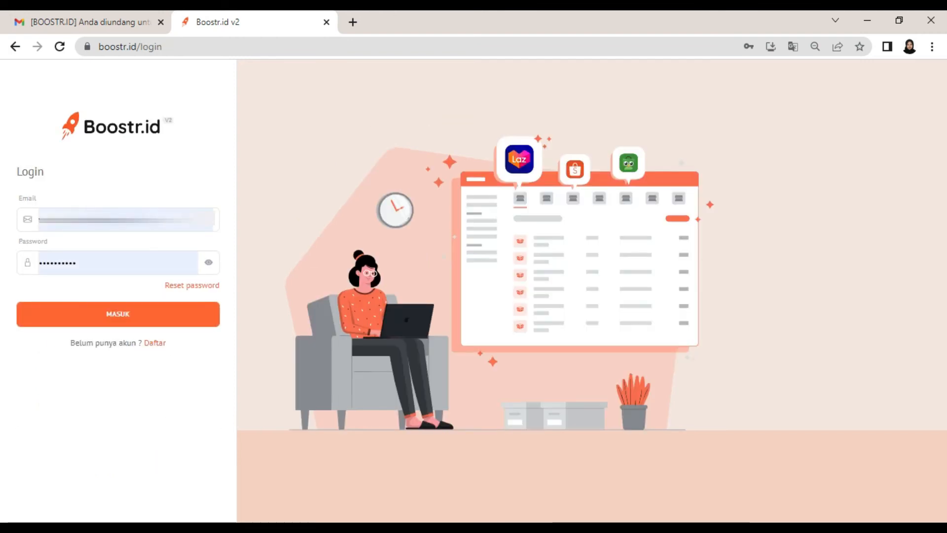
click(26, 262)
text(••••••••••••)
key(Return)
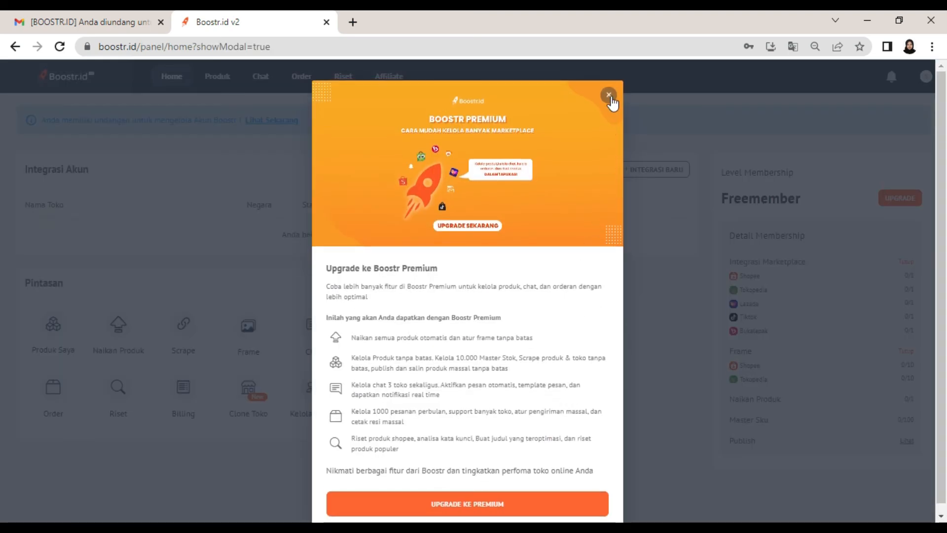
click(609, 90)
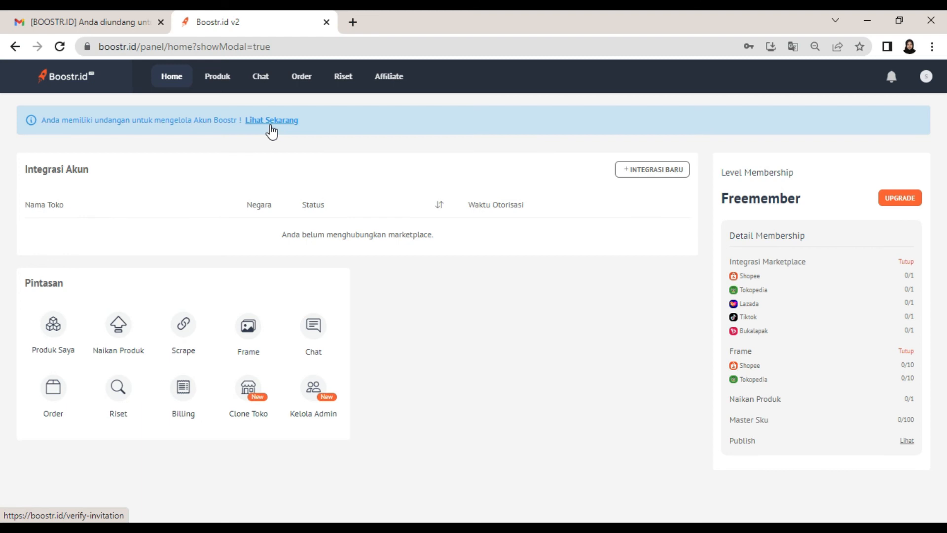
- Accept the account-management invitation, then view the shared stores' conversations in Chat
click(270, 126)
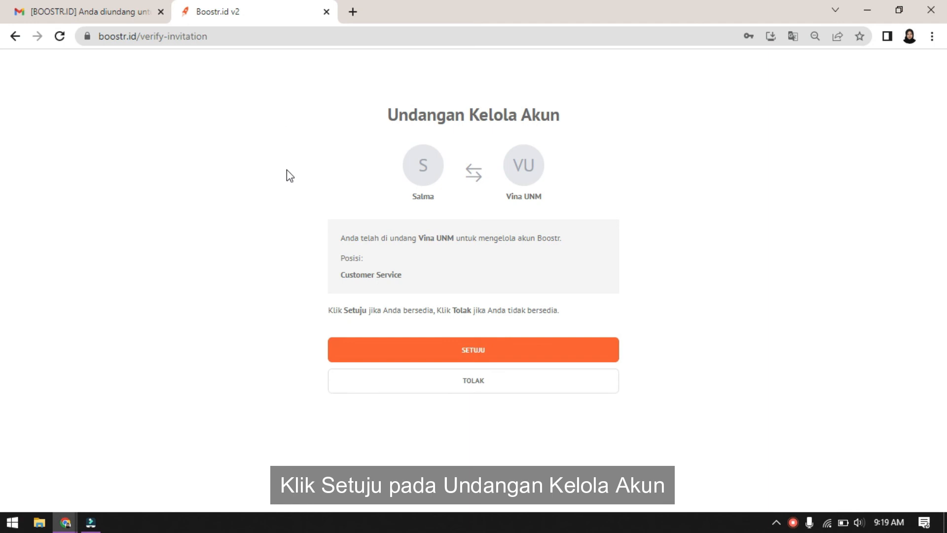
click(460, 350)
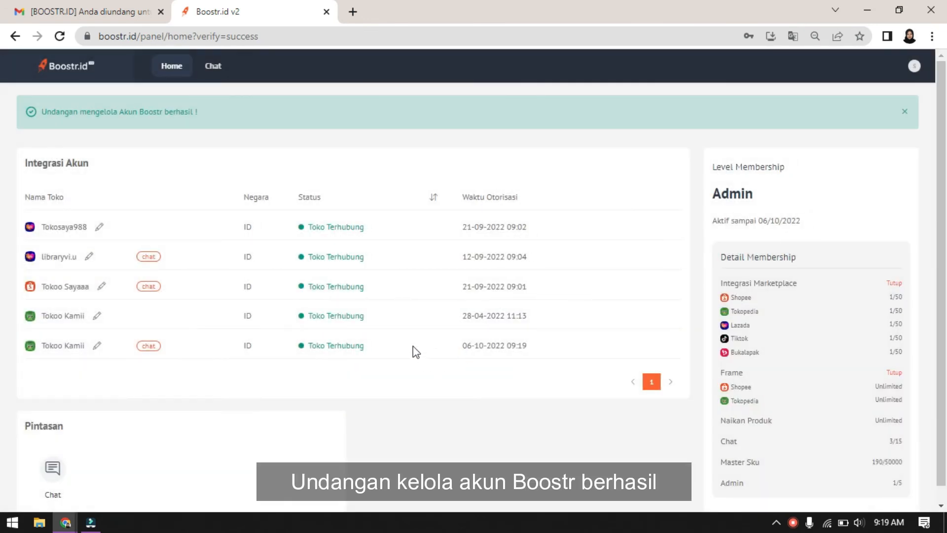
click(215, 69)
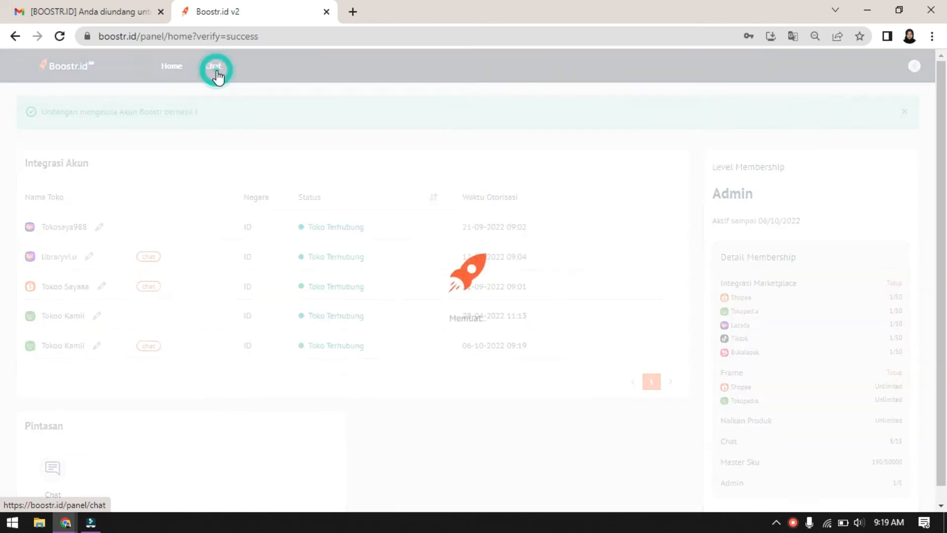
scroll(227, 298, down, 3)
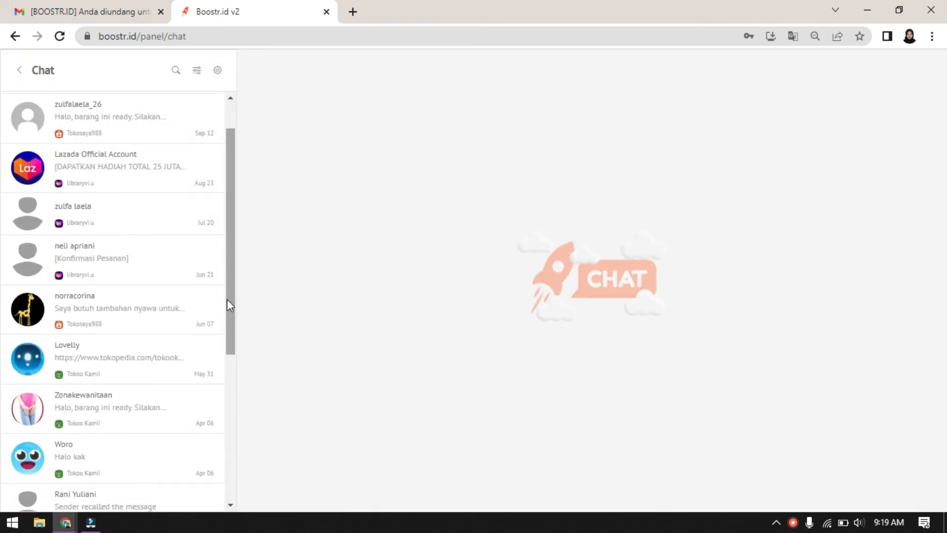
scroll(227, 299, up, 3)
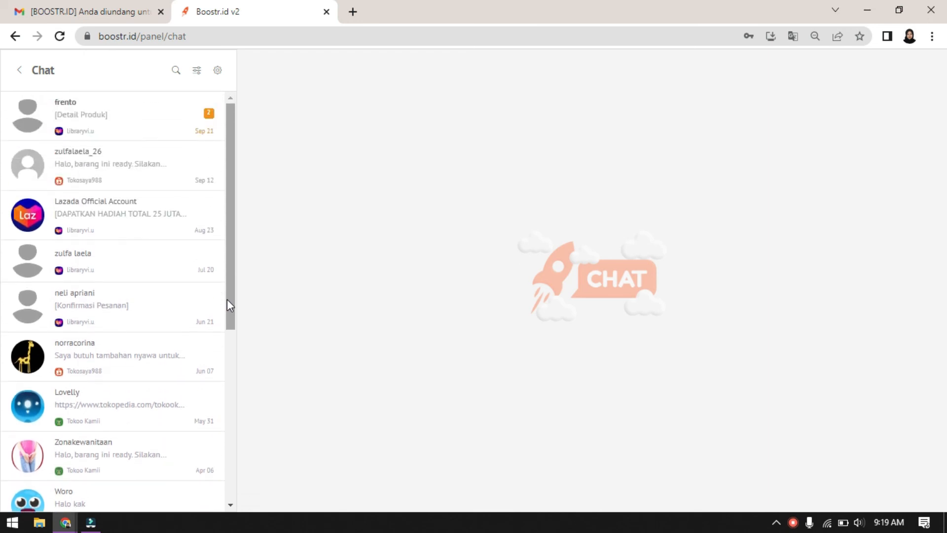